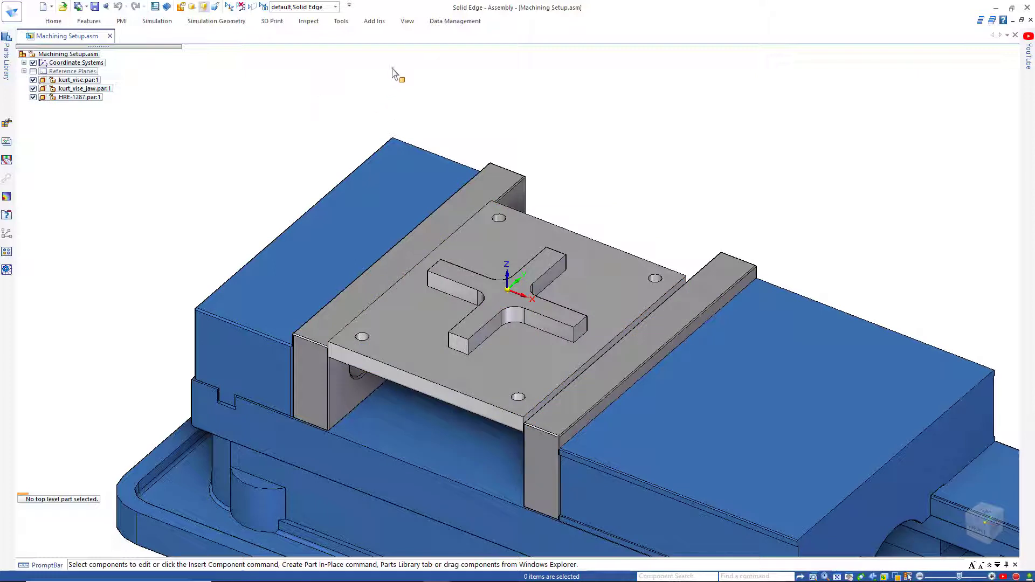
# - Launch CAM Pro from the Tools tab with the Machining Setup assembly
pyautogui.click(340, 22)
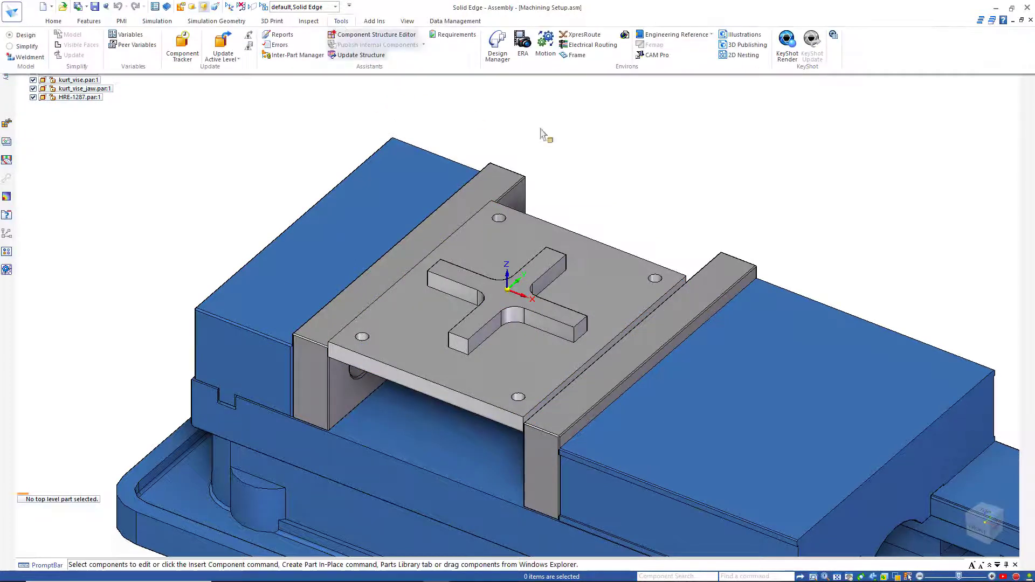
pyautogui.click(659, 55)
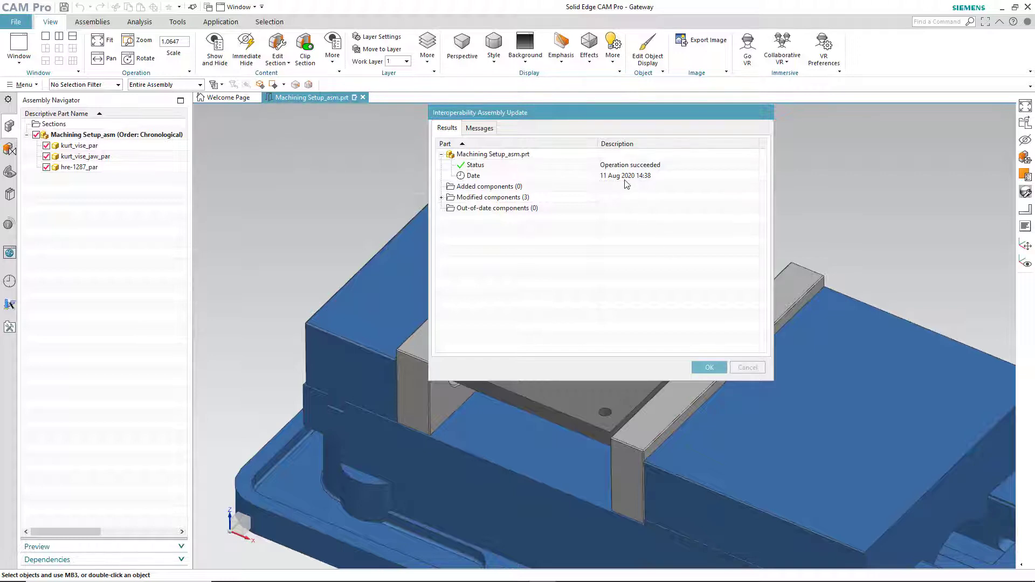
# - Dismiss the Interoperability Assembly Update report and zoom out to show the full vise
pyautogui.click(707, 366)
pyautogui.scroll(-5, 795, 212)
pyautogui.scroll(3, 794, 212)
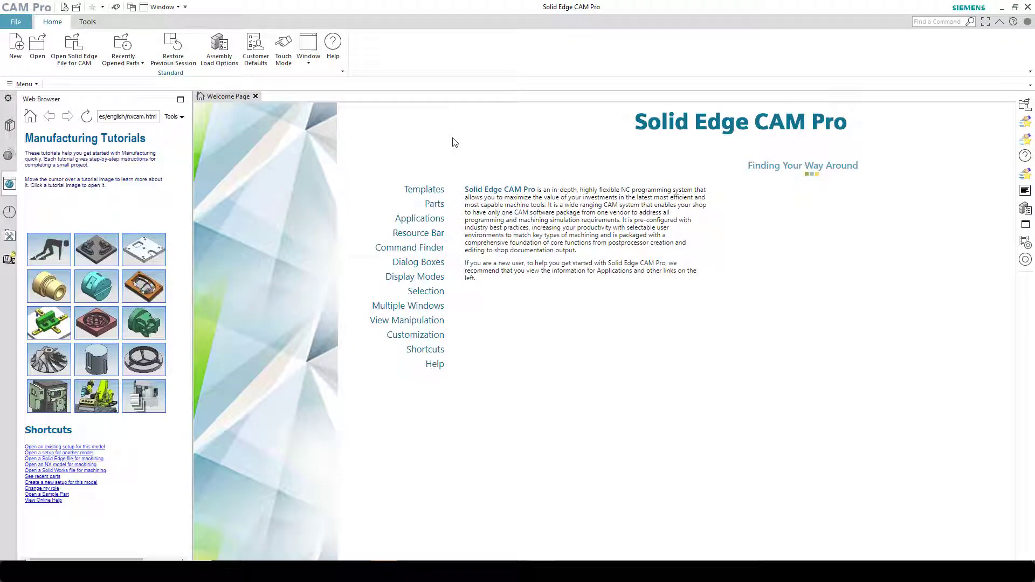
# - Open ViseBase.par from Demo Files with Open Solid Edge File for CAM
pyautogui.click(74, 50)
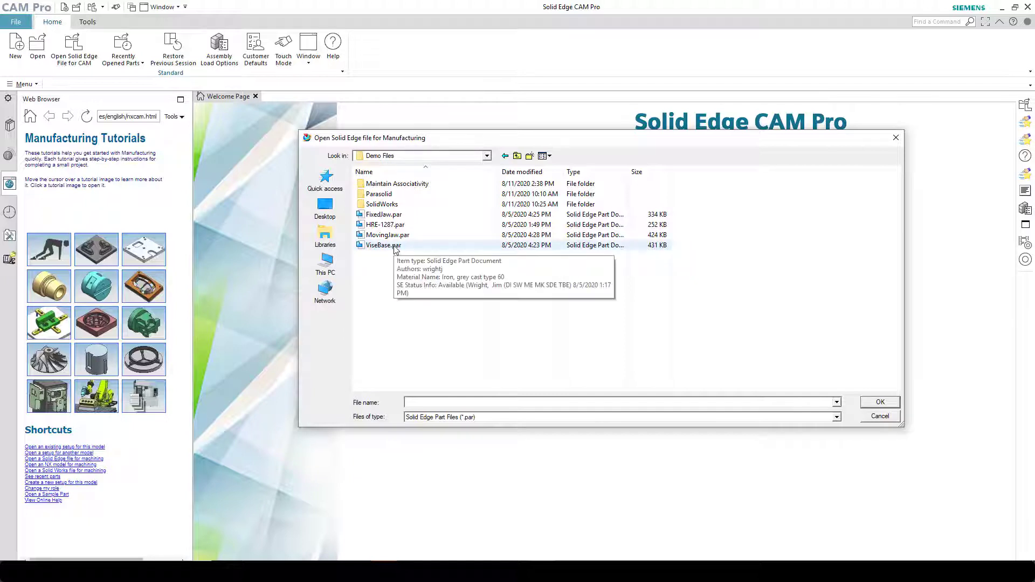
pyautogui.click(395, 246)
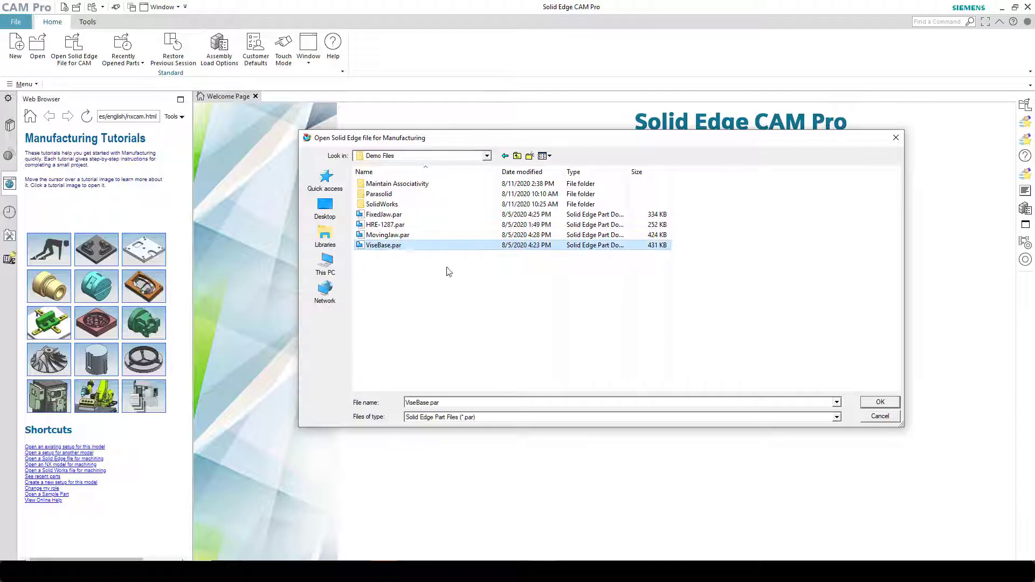
pyautogui.click(888, 402)
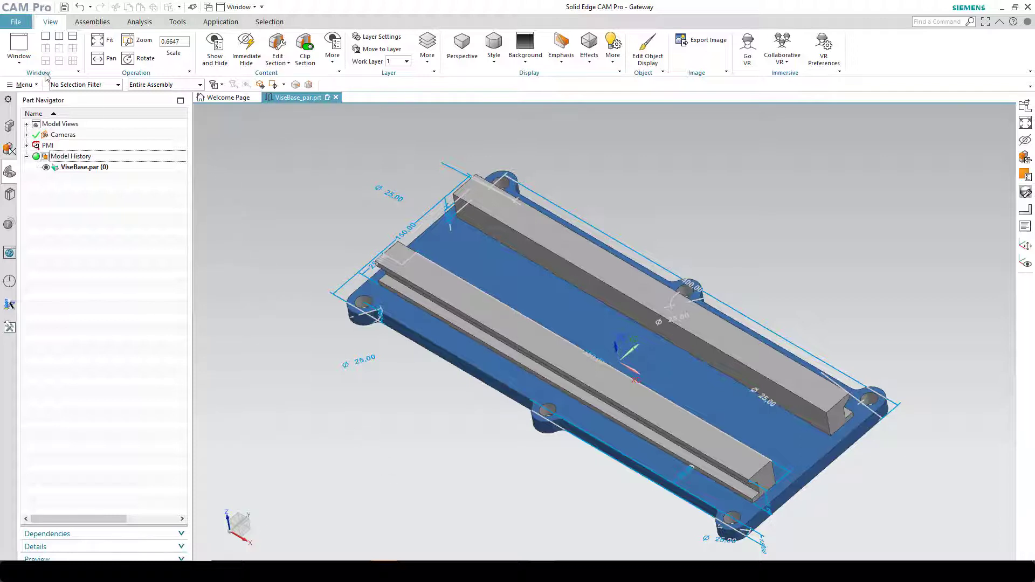
# - Open Console.sldprt from the SolidWorks folder using the SolidWorks Files filter
pyautogui.click(16, 23)
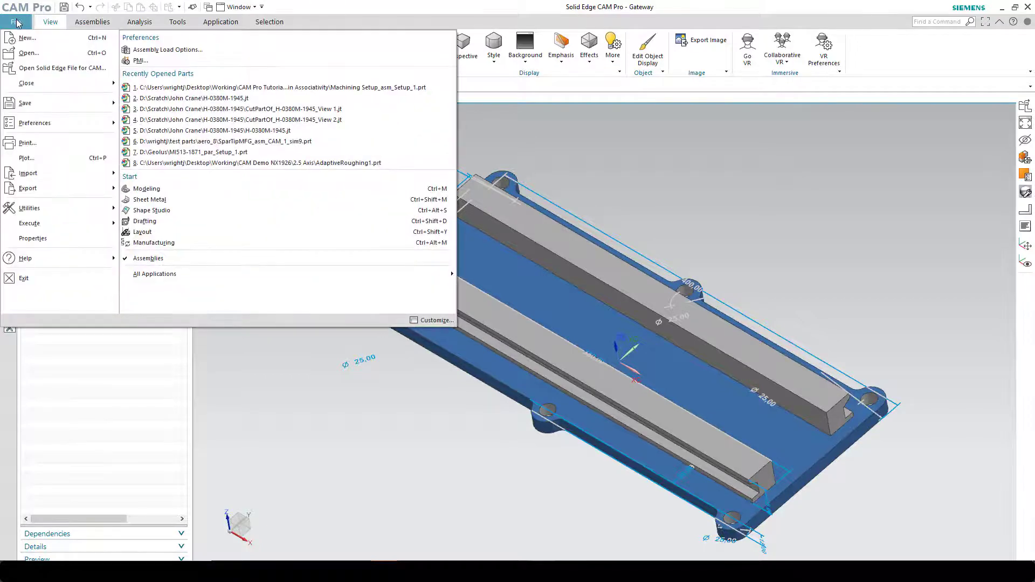
pyautogui.press('Escape')
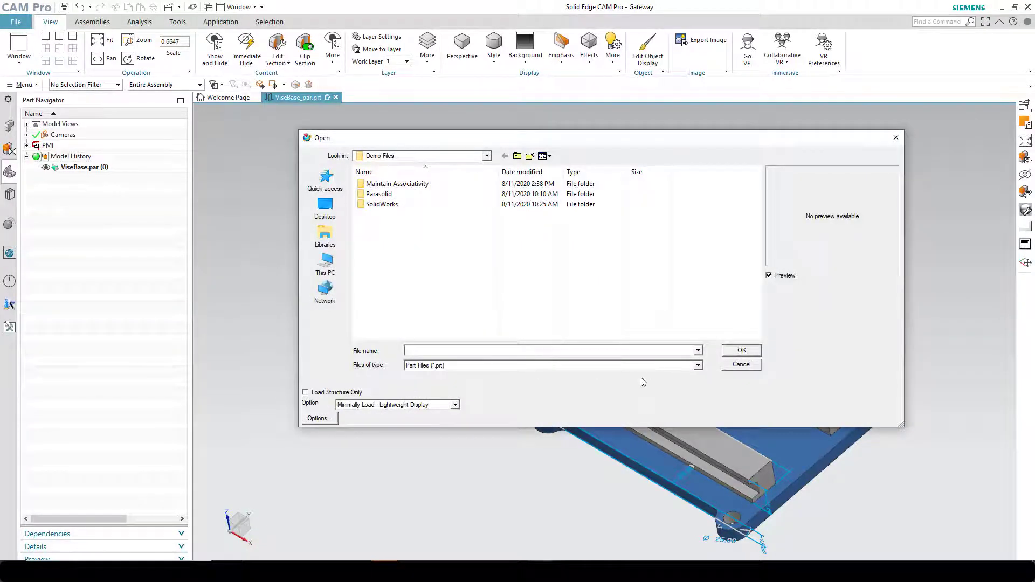
pyautogui.click(699, 366)
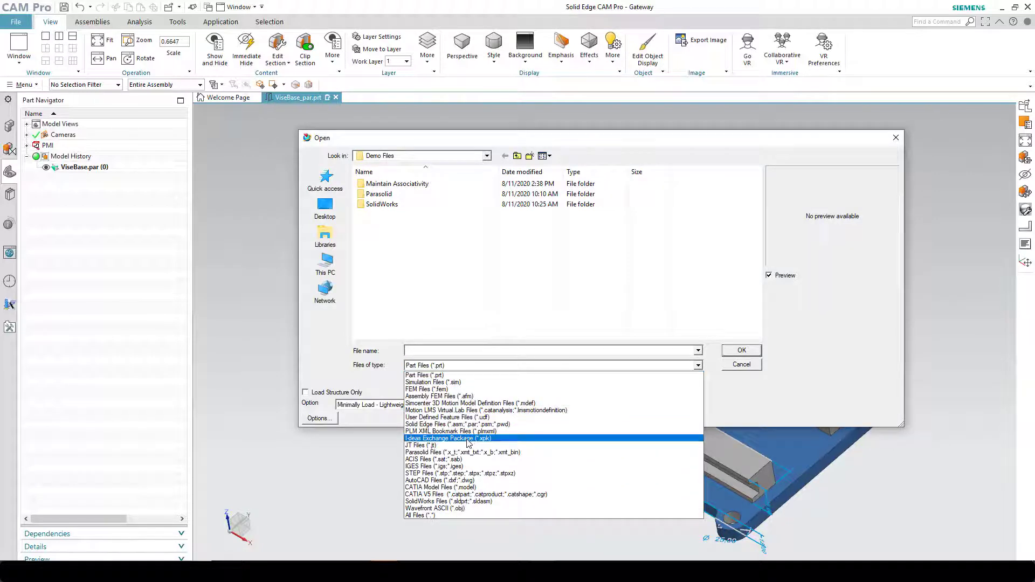
pyautogui.click(467, 502)
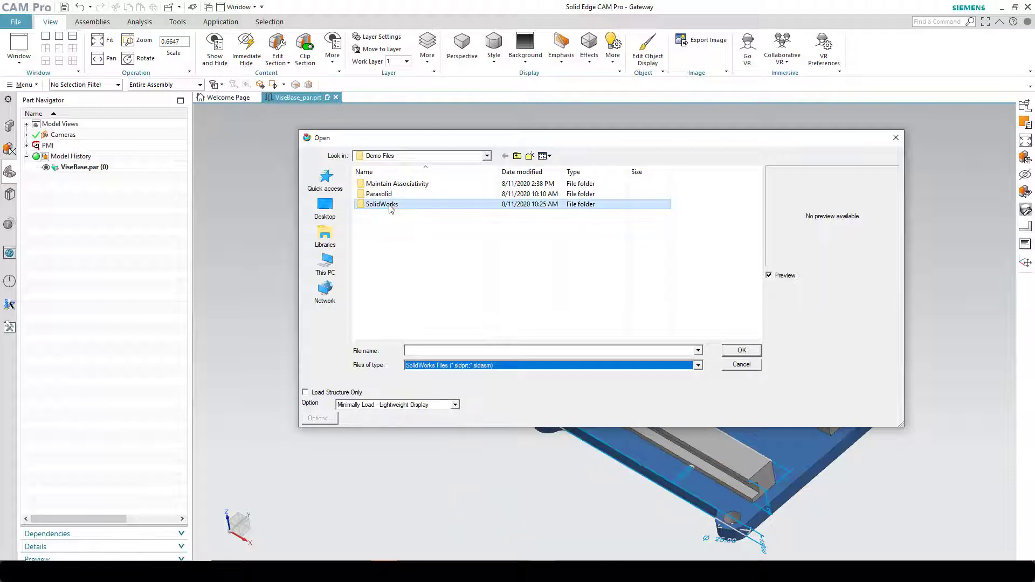
pyautogui.click(391, 208)
pyautogui.doubleClick(391, 207)
pyautogui.click(389, 185)
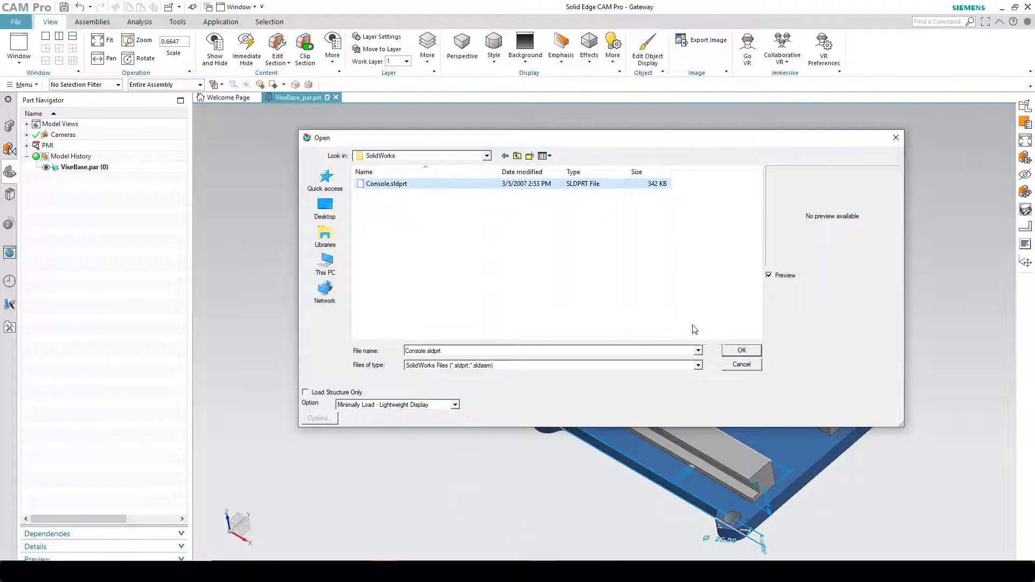
pyautogui.click(731, 351)
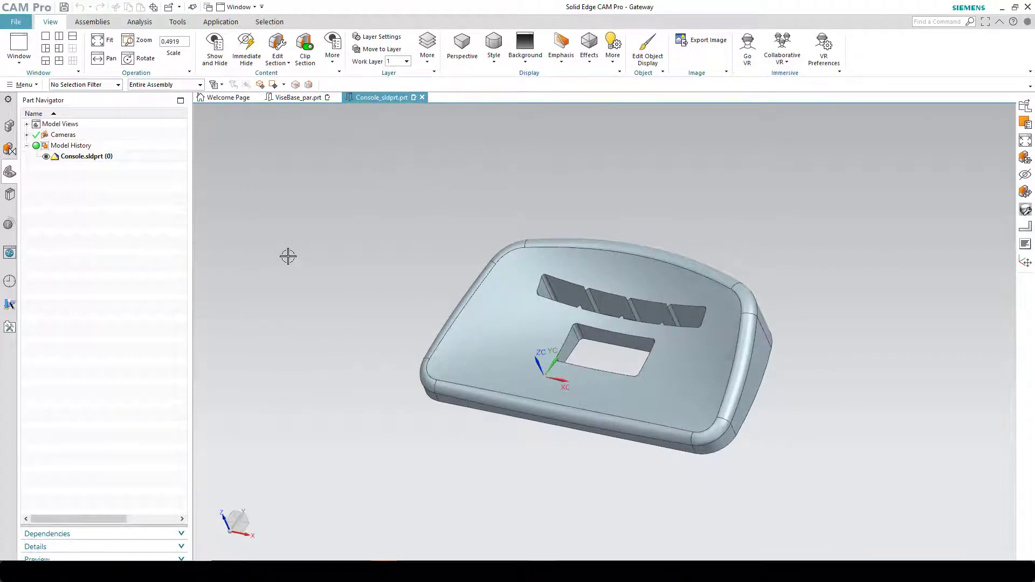
# - Open YT88376-SWM.x_t from the Demo Files Parasolid folder using the Parasolid Files filter
pyautogui.click(19, 24)
pyautogui.click(30, 53)
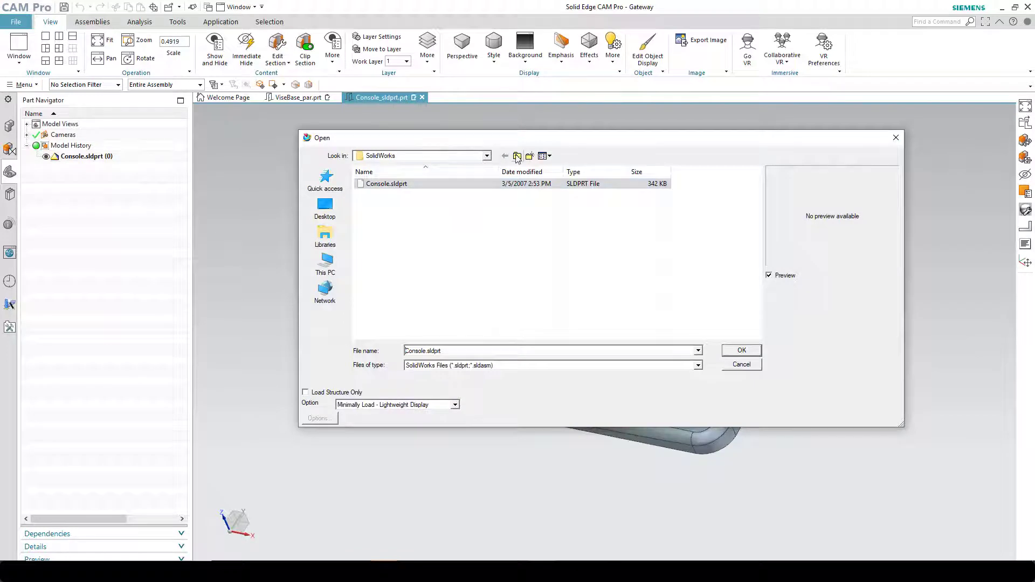
pyautogui.click(517, 155)
pyautogui.doubleClick(387, 194)
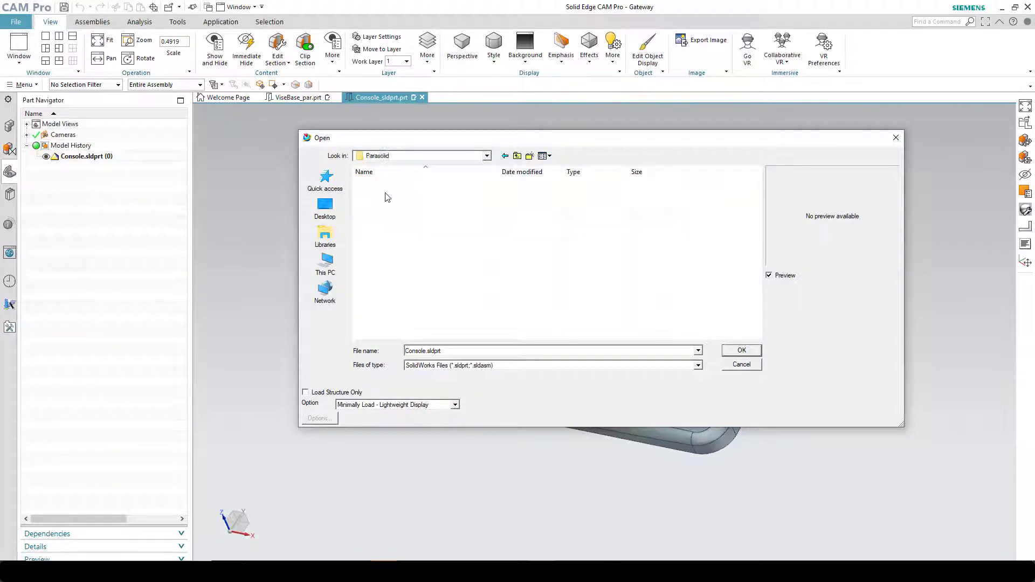
pyautogui.click(698, 365)
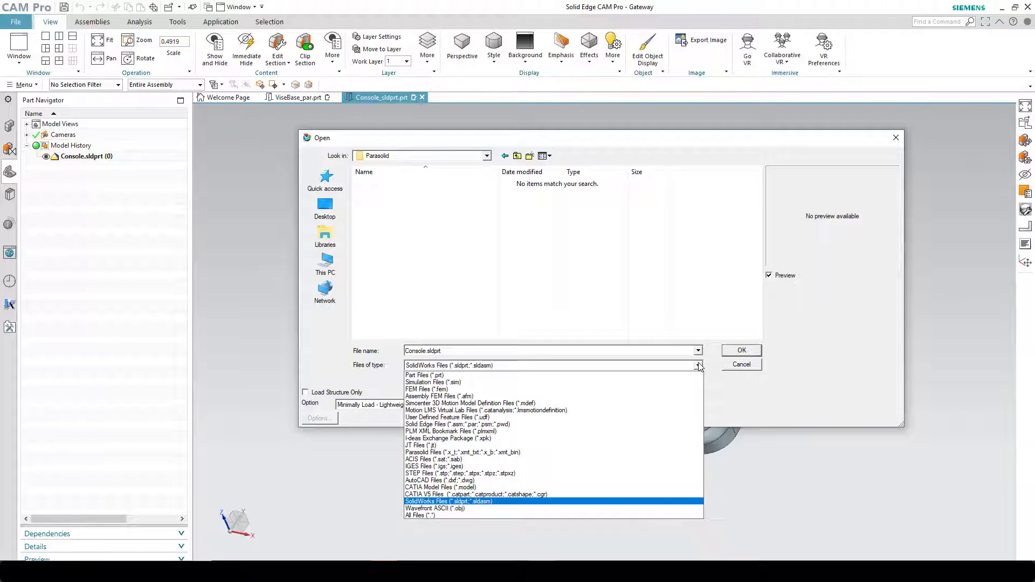
pyautogui.click(481, 451)
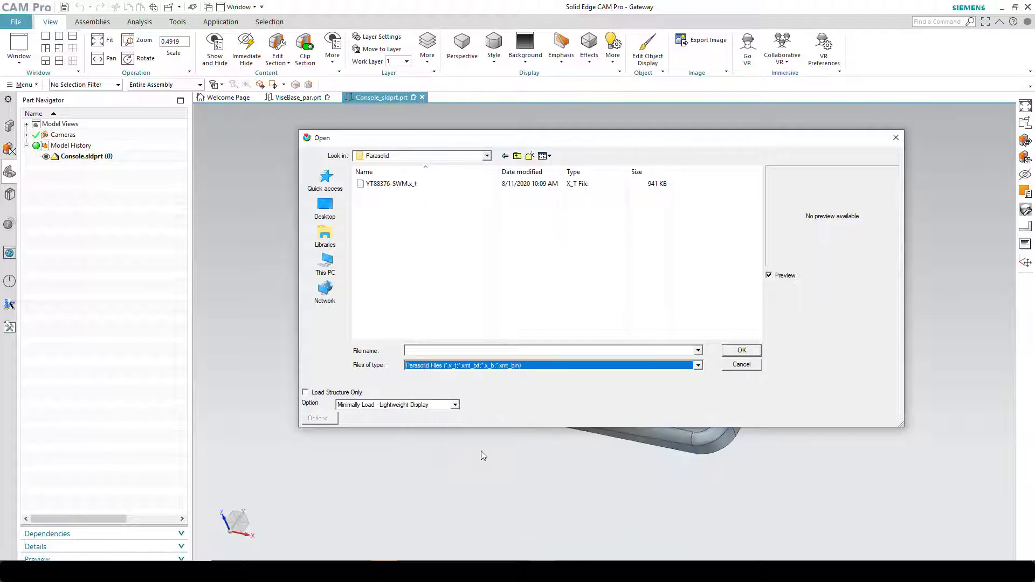
pyautogui.click(380, 184)
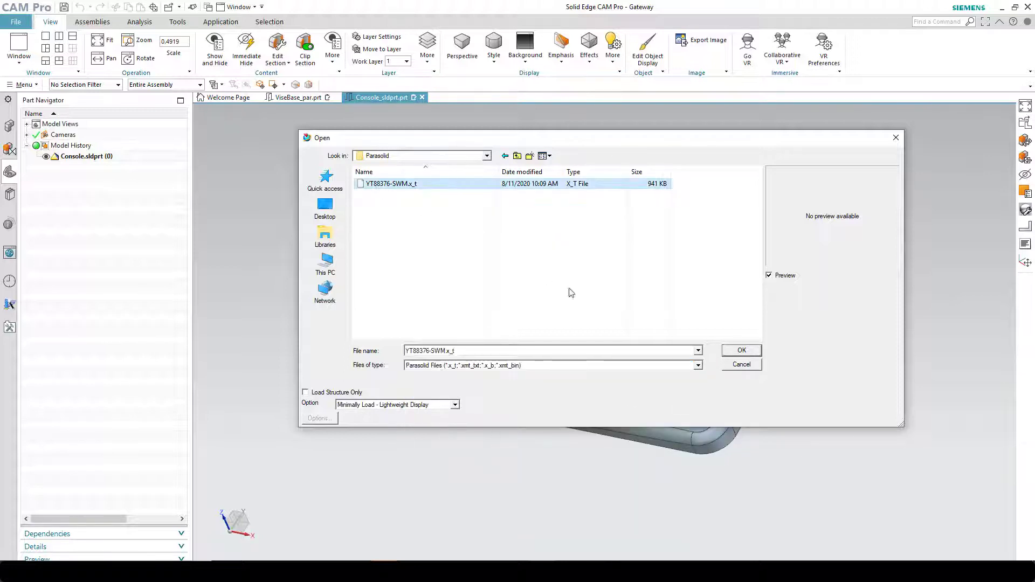
pyautogui.click(741, 350)
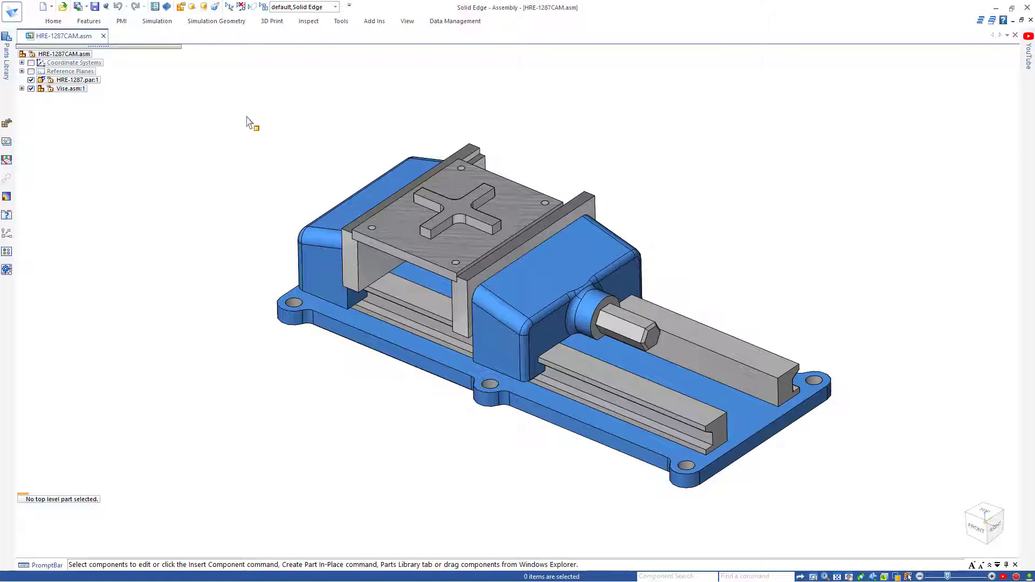
# - Save the assembly as HRE-1287CAM.jt in JT documents format, accepting the JT options
pyautogui.click(11, 12)
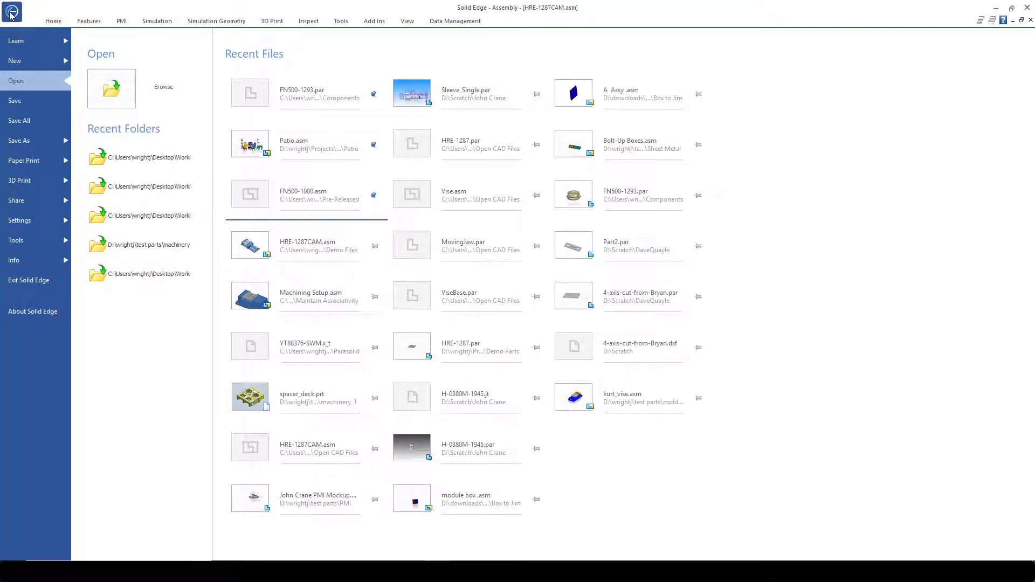
pyautogui.moveTo(40, 141)
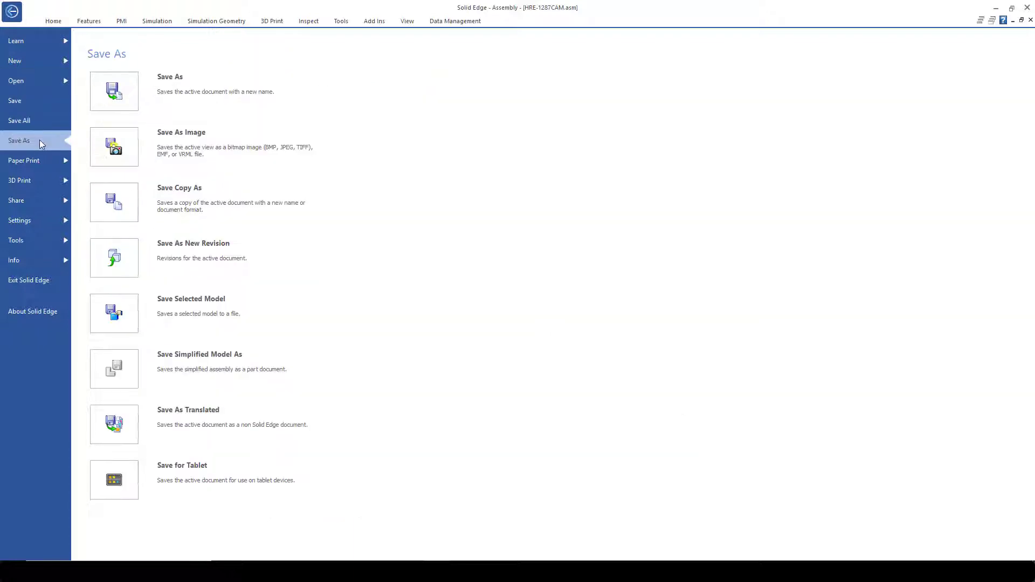
pyautogui.click(120, 100)
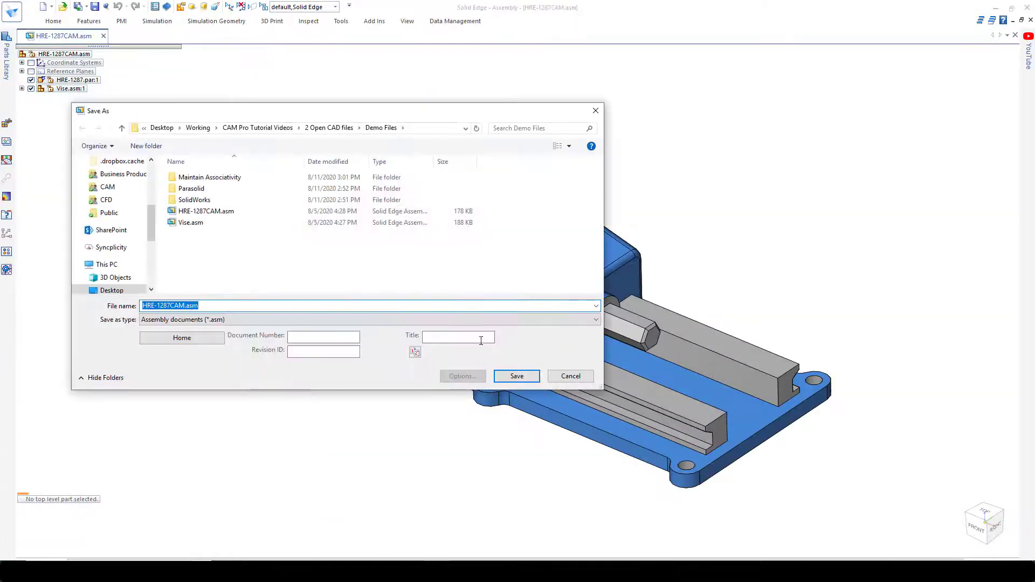
pyautogui.click(596, 322)
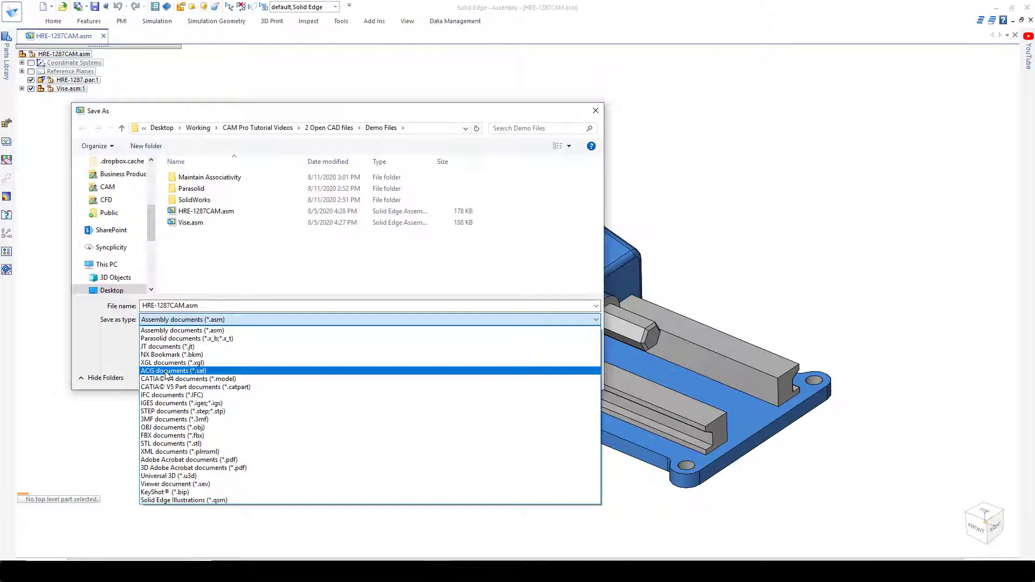
pyautogui.click(169, 348)
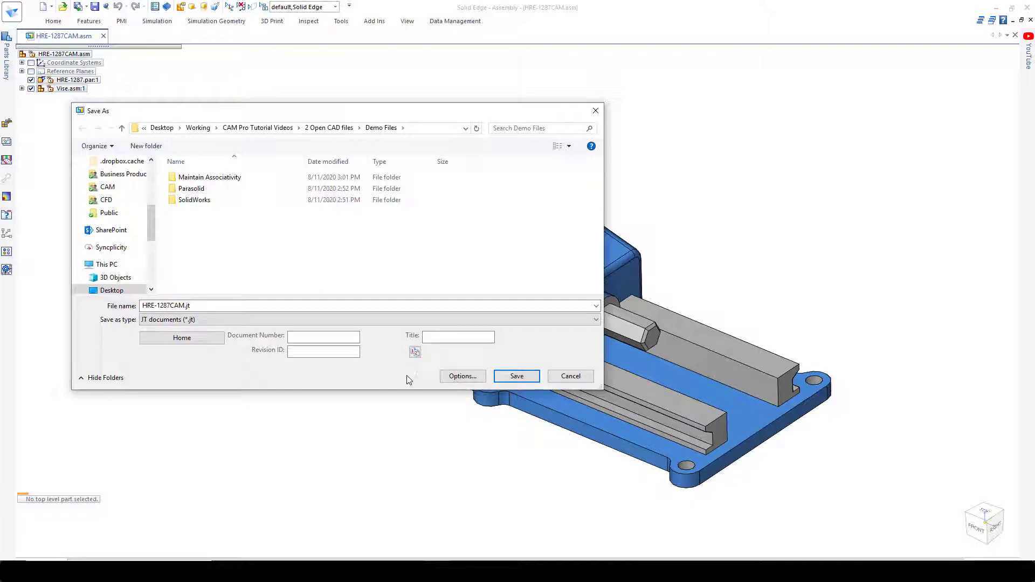
pyautogui.click(459, 379)
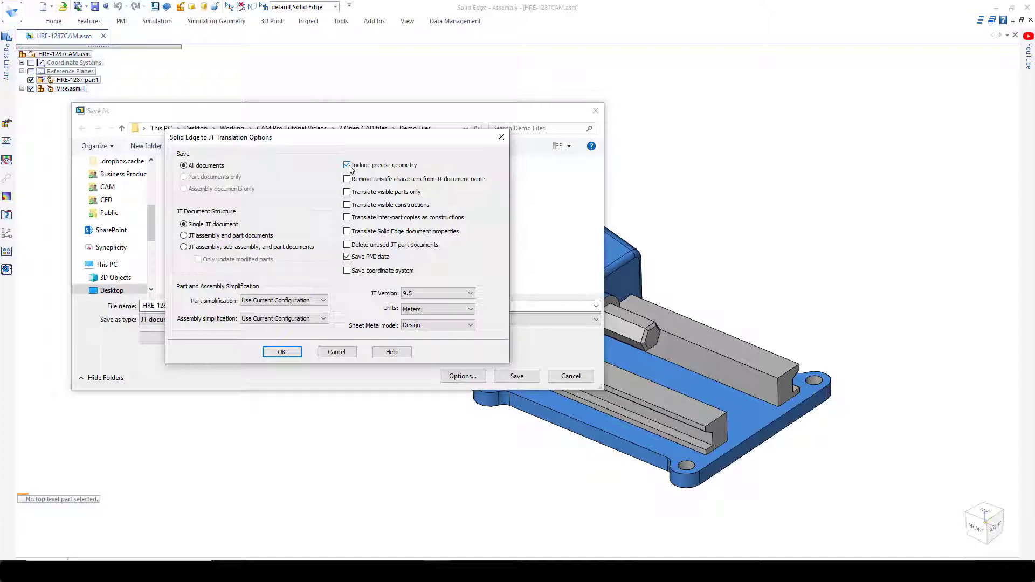
pyautogui.click(280, 352)
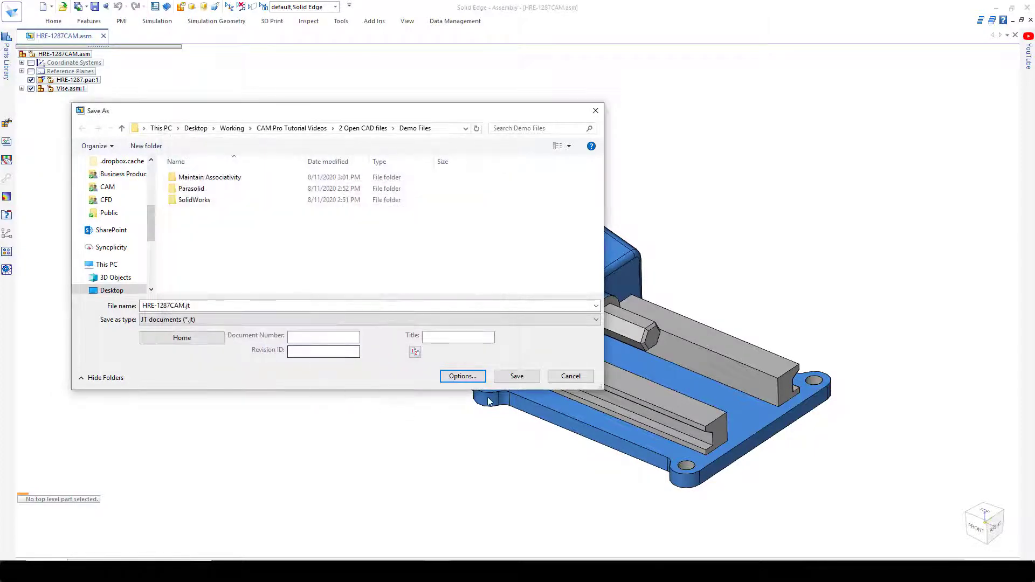
pyautogui.click(509, 379)
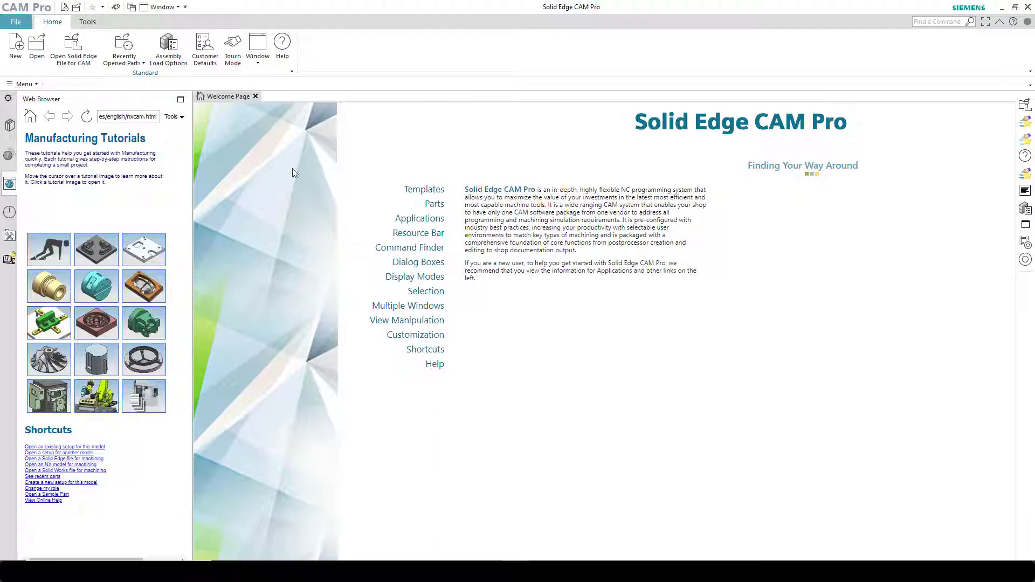
# - Open HRE-1287CAM.jt using the JT Files (*.jt) filter
pyautogui.click(37, 49)
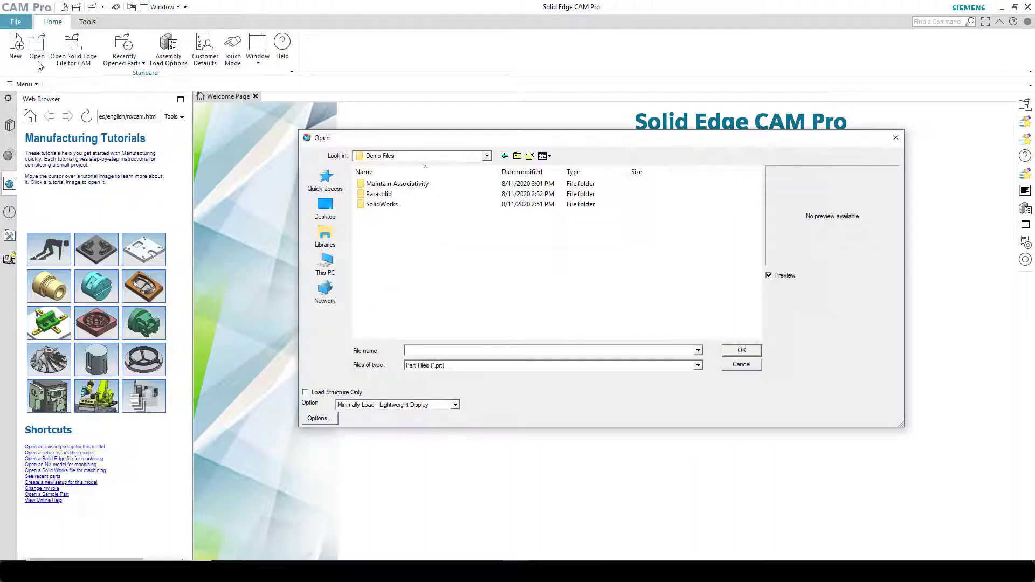
pyautogui.click(698, 365)
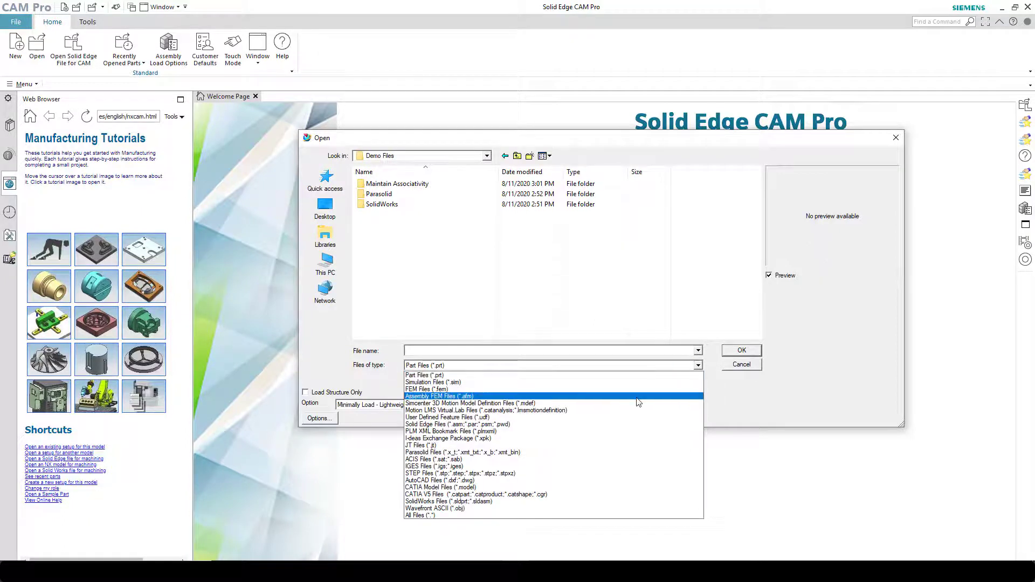
pyautogui.click(423, 445)
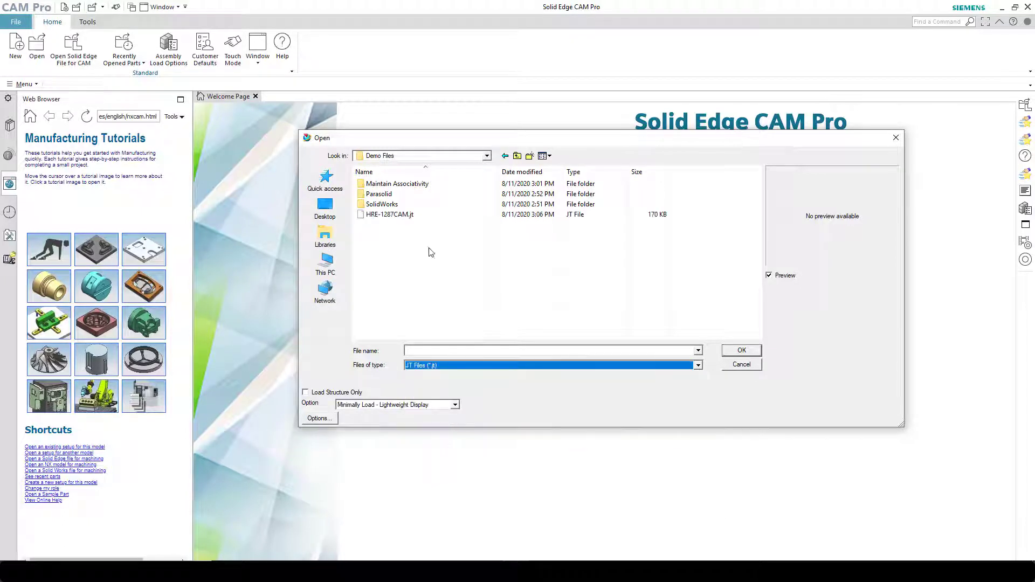
pyautogui.click(399, 214)
pyautogui.click(741, 351)
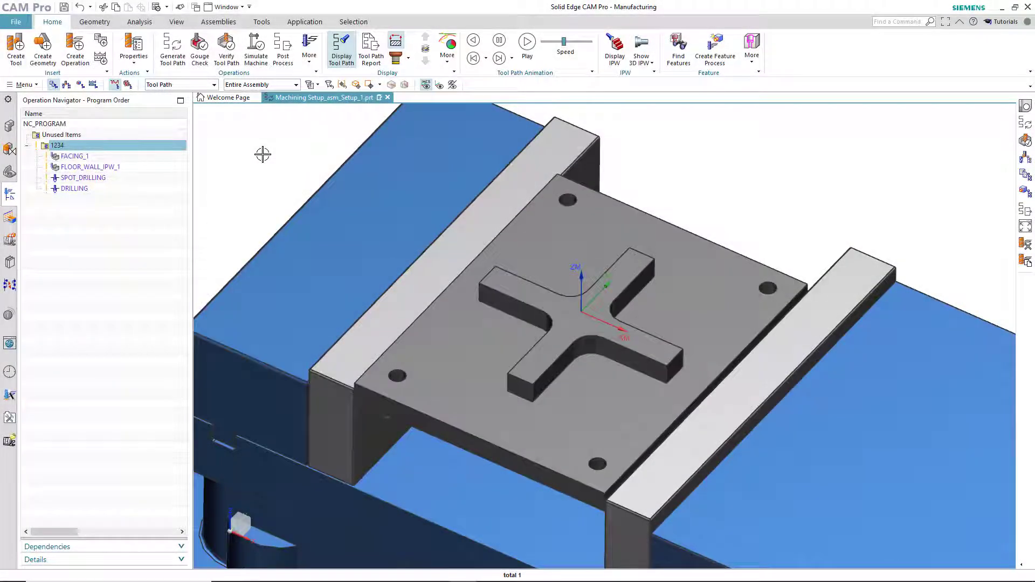
pyautogui.click(79, 157)
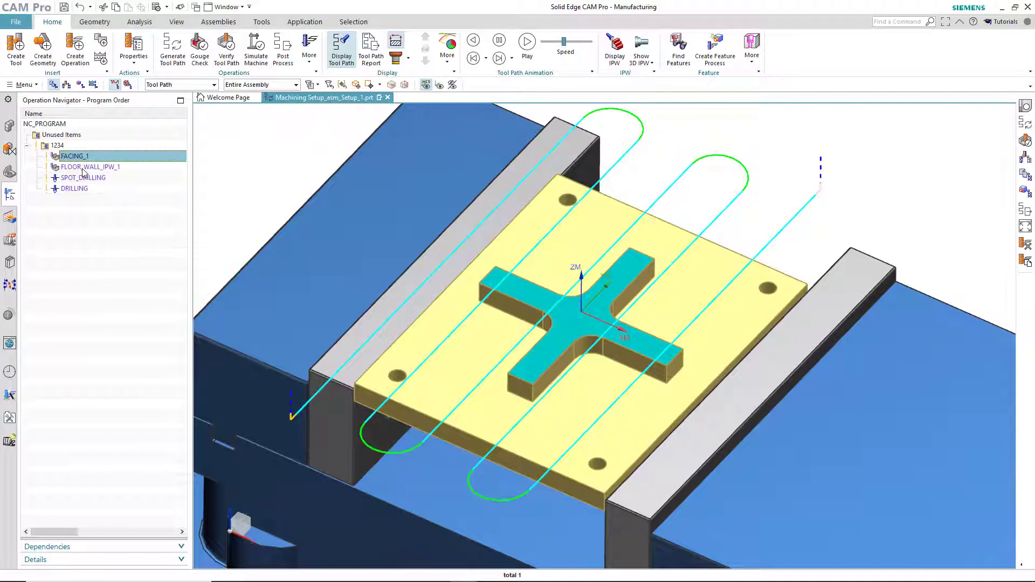
pyautogui.click(83, 168)
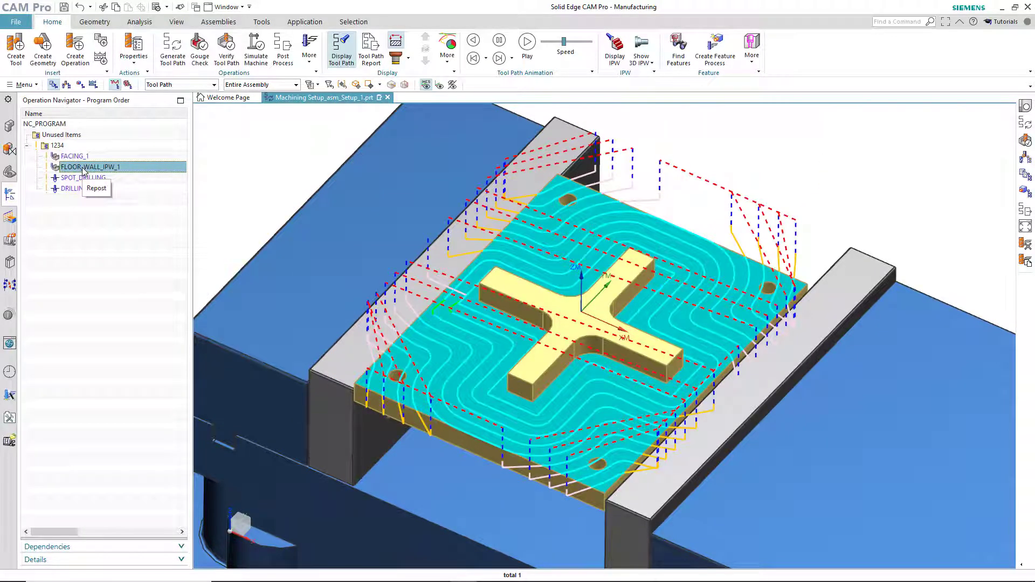
pyautogui.click(83, 181)
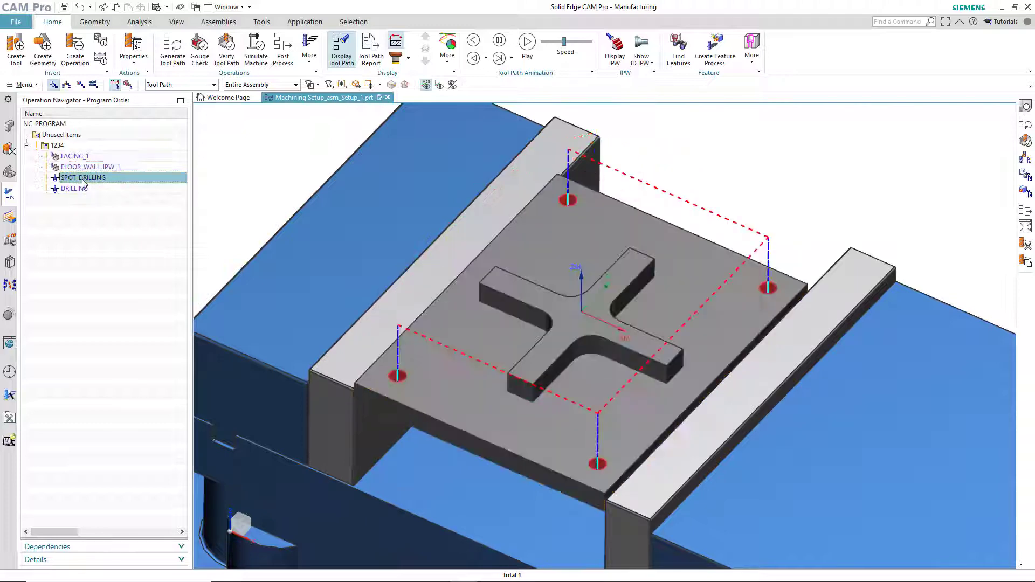
pyautogui.click(78, 189)
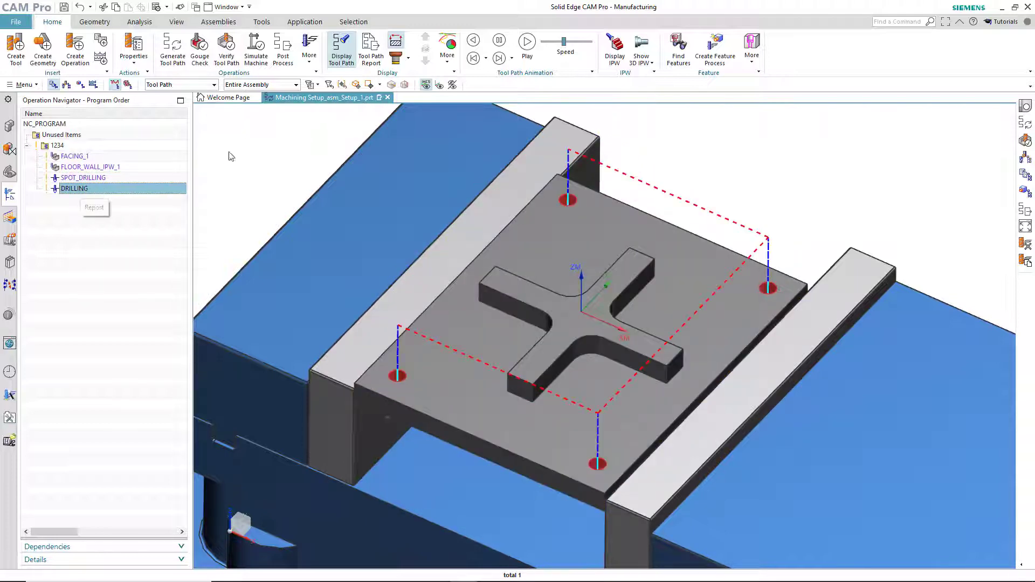
pyautogui.click(59, 146)
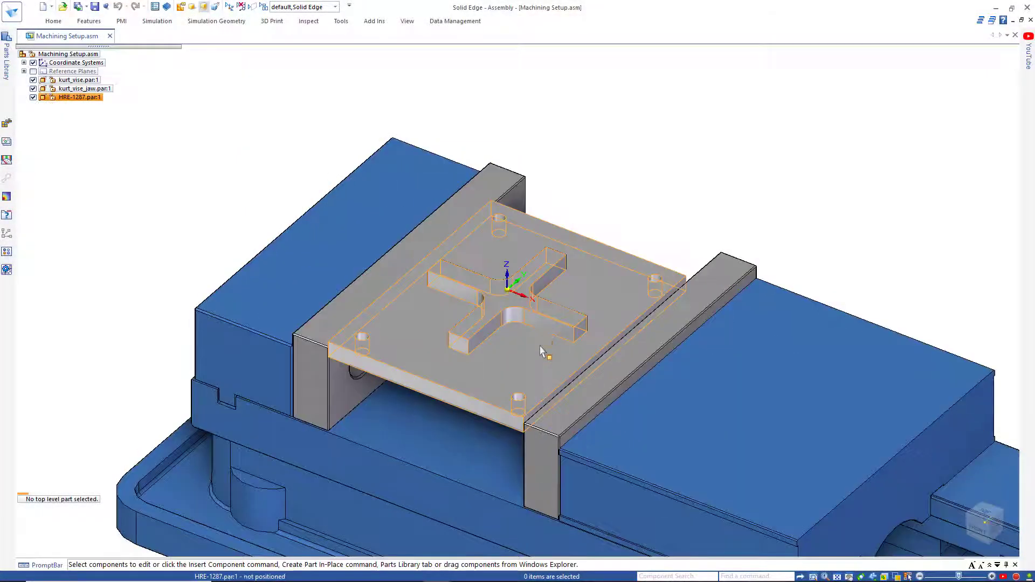
# - Edit the HRE-1287 plate in place, moving the slot faces to widen the raised cross to 92.2
pyautogui.click(543, 330)
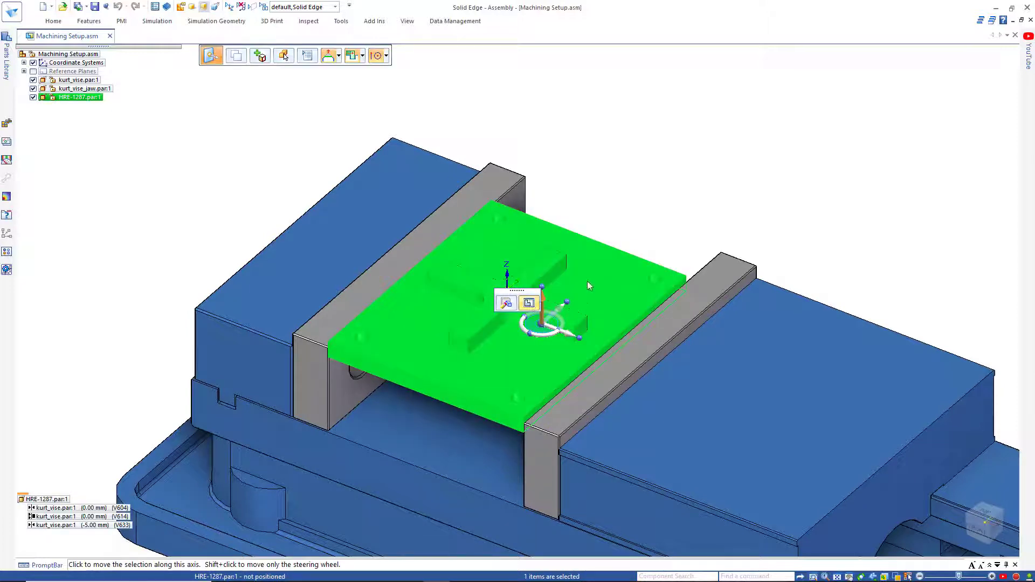
pyautogui.press('Escape')
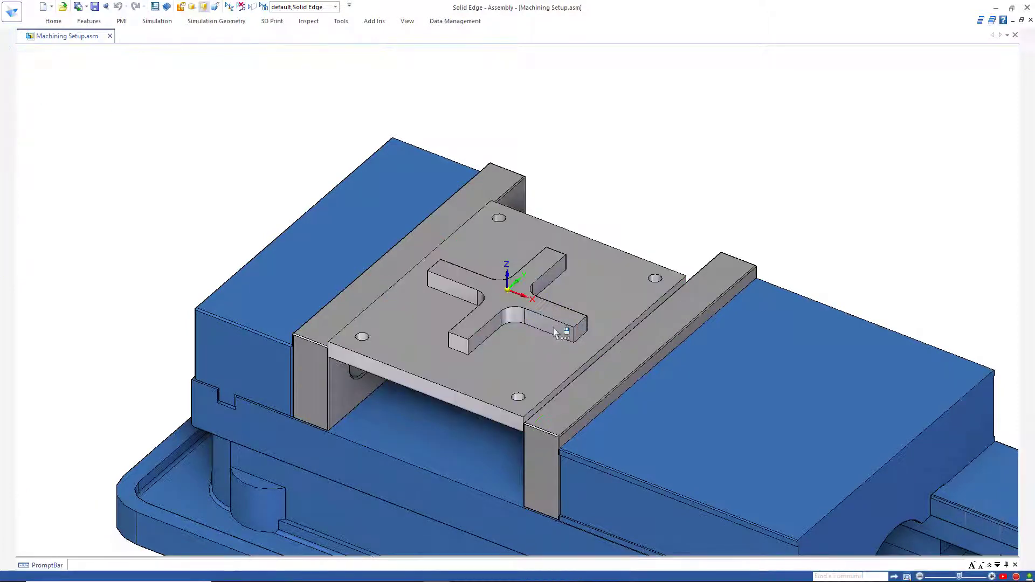
pyautogui.doubleClick(550, 332)
pyautogui.click(549, 330)
pyautogui.click(537, 338)
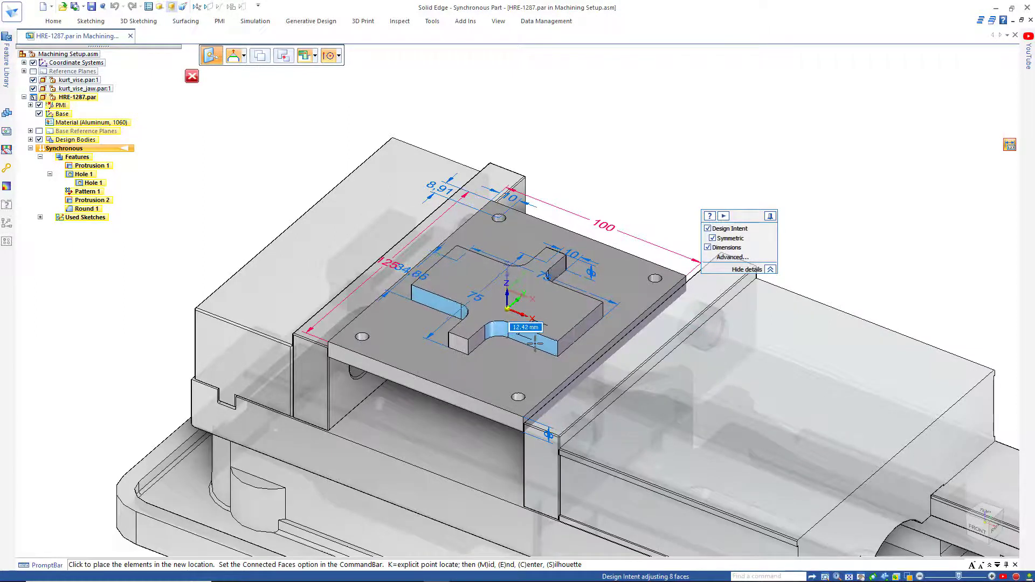
pyautogui.click(535, 343)
pyautogui.click(528, 338)
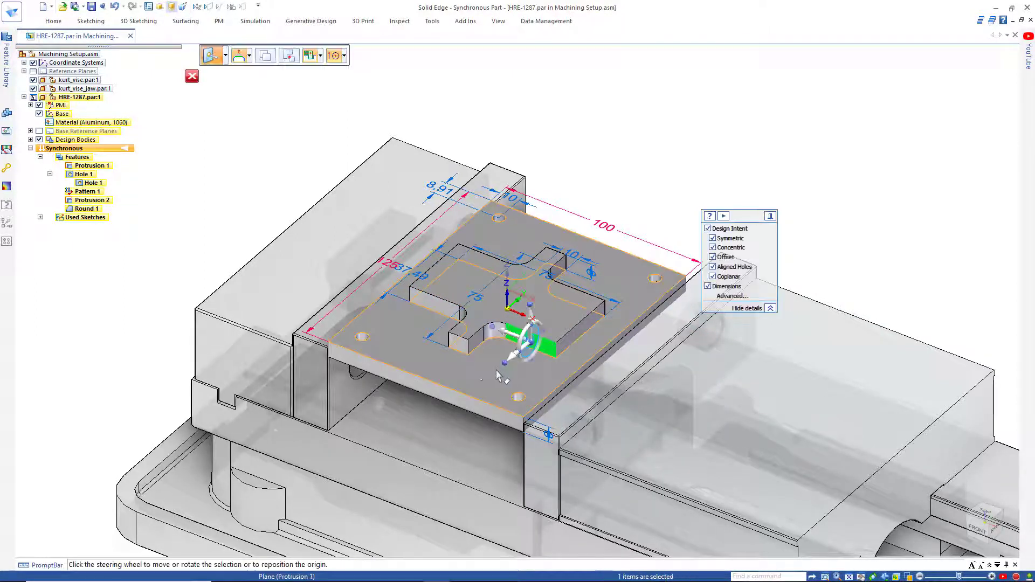
pyautogui.click(456, 345)
pyautogui.click(450, 356)
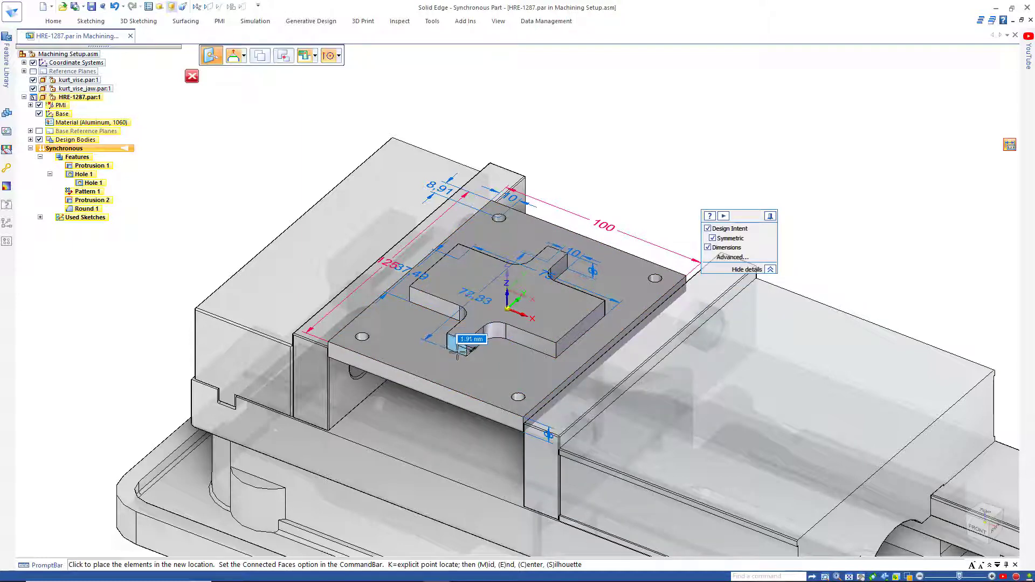
pyautogui.click(443, 356)
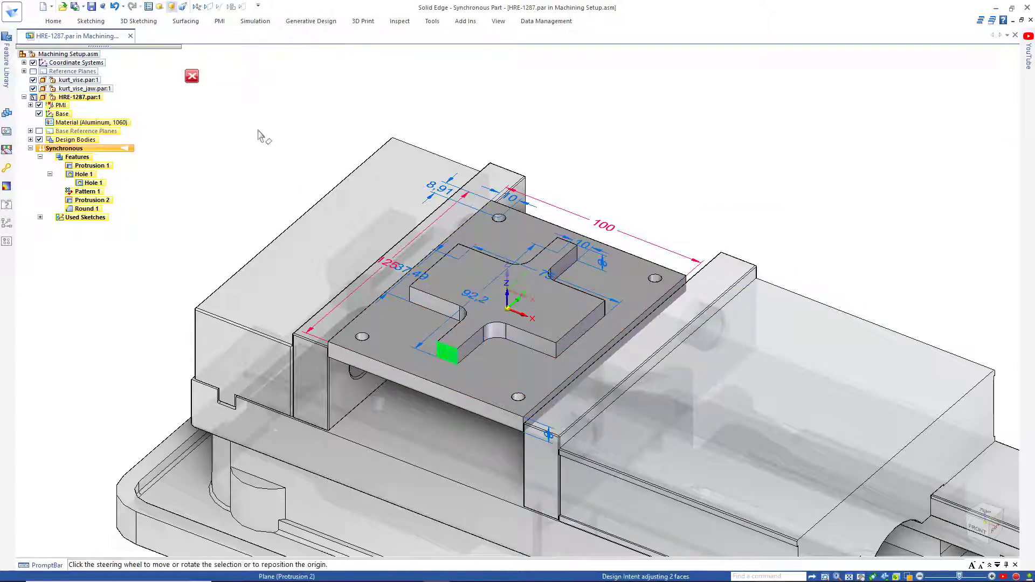
pyautogui.click(192, 77)
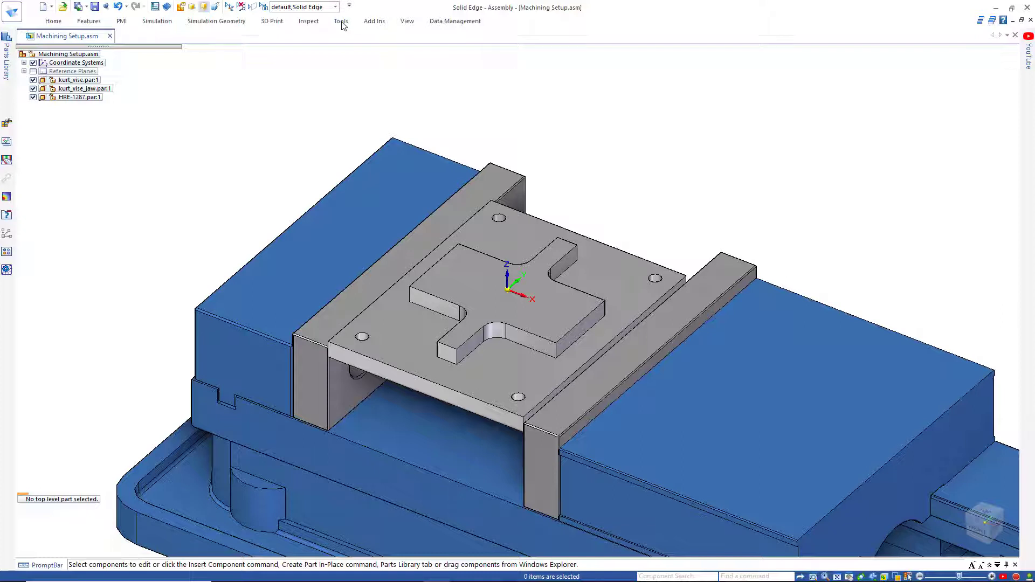
# - Save the assembly and send it to Solid Edge CAM Pro
pyautogui.click(341, 22)
pyautogui.click(661, 60)
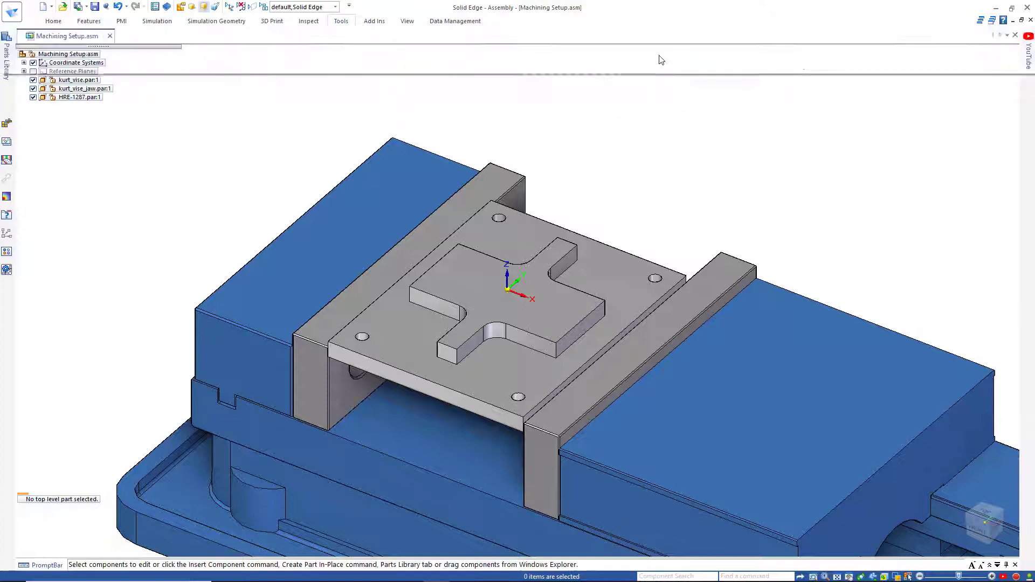
pyautogui.click(557, 337)
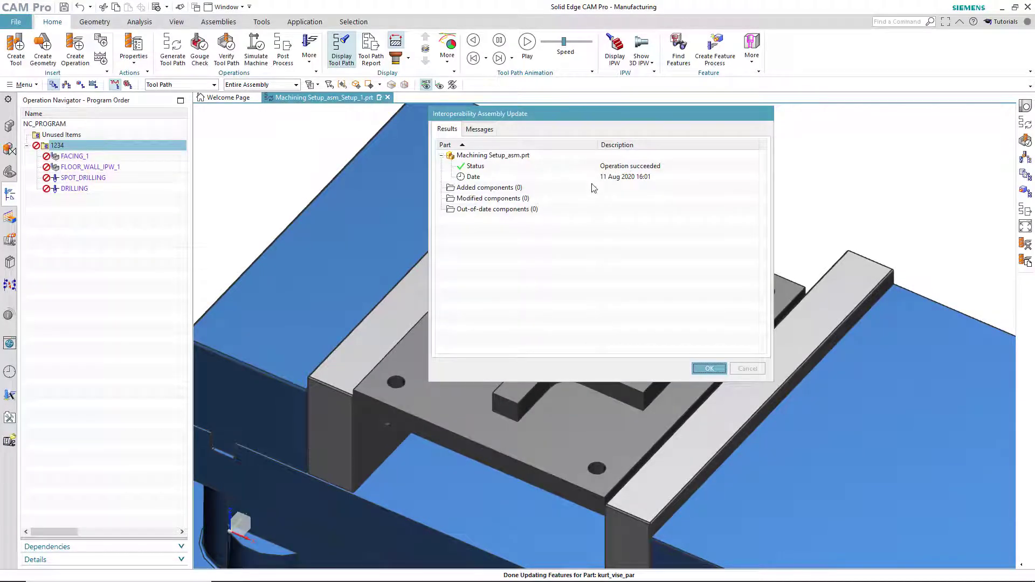
# - Acknowledge the assembly update and display the outdated FLOOR_WALL_IPW_1 tool path
pyautogui.click(709, 369)
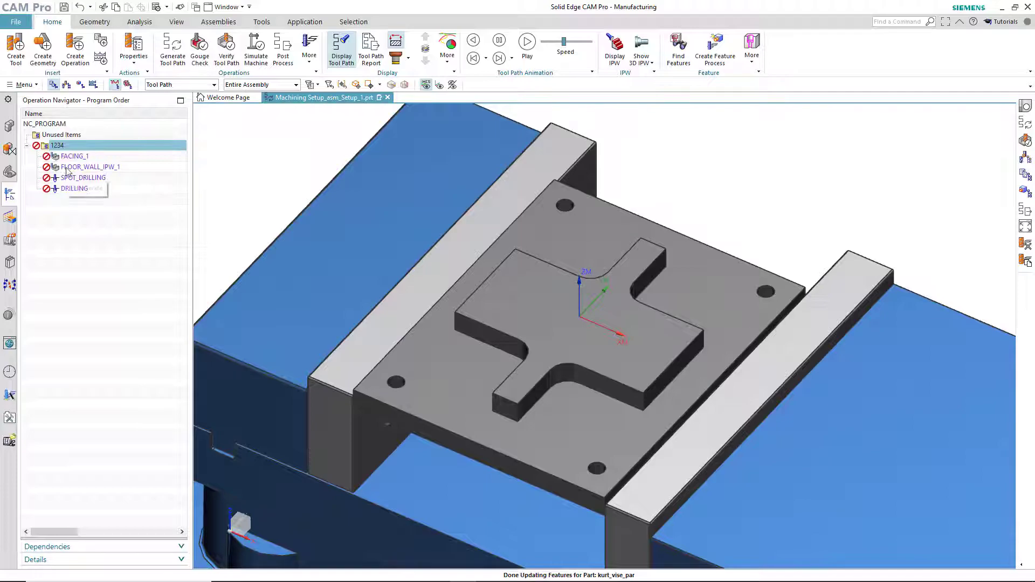
pyautogui.click(89, 167)
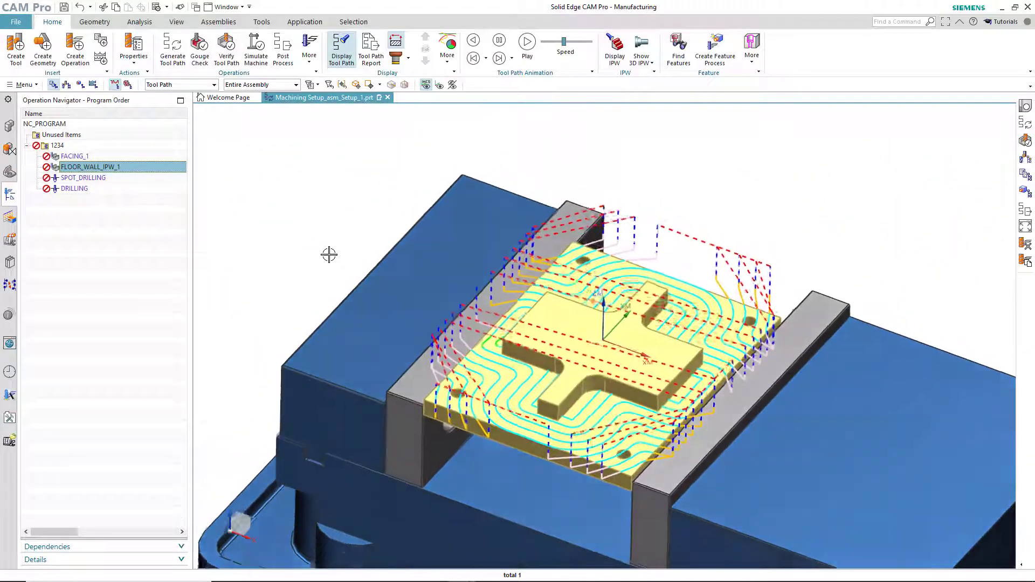
# - Regenerate and accept tool paths for program 1234, then open Verify Tool Path
pyautogui.click(63, 147)
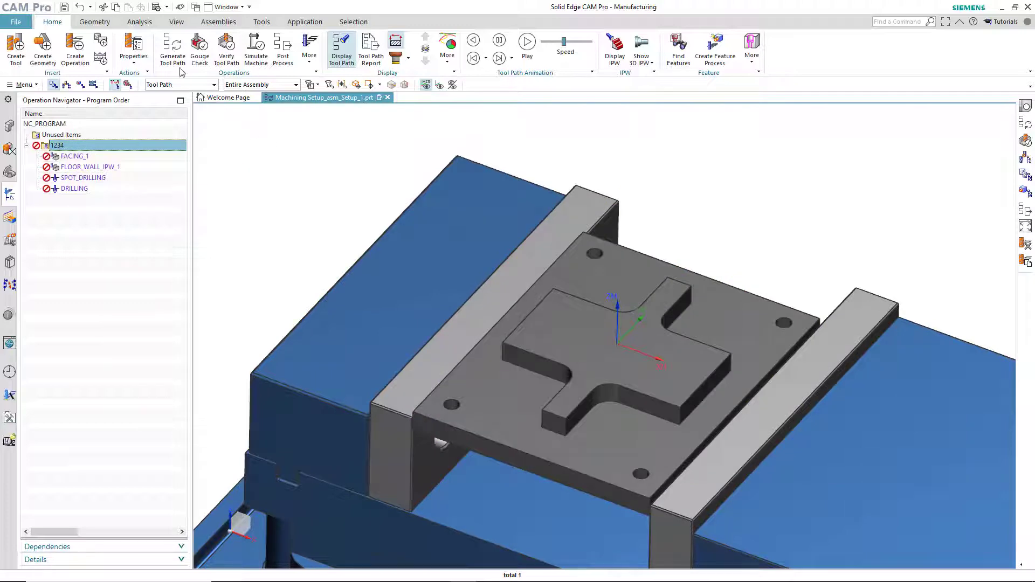
pyautogui.click(172, 48)
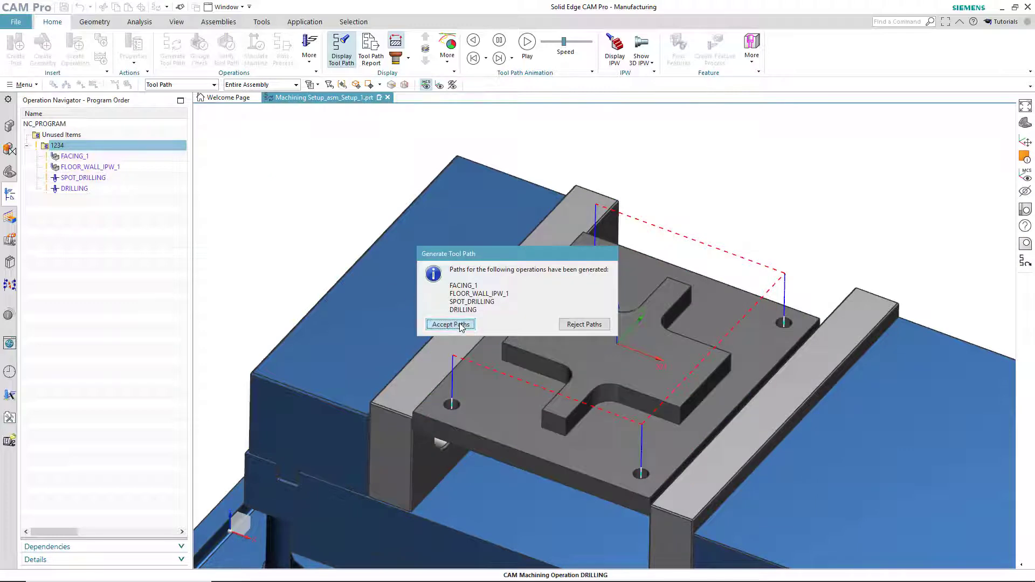
pyautogui.click(459, 322)
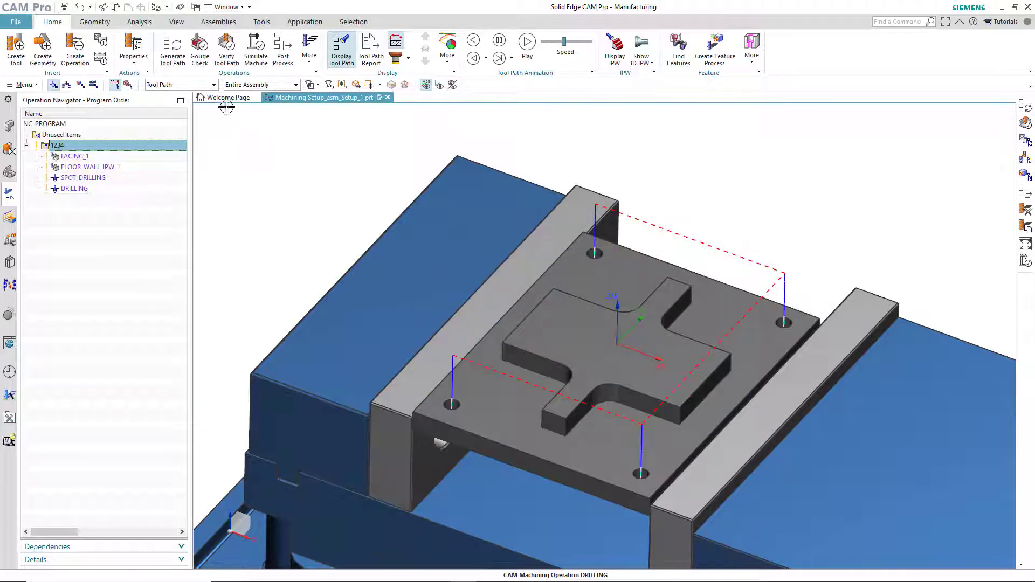
pyautogui.click(227, 51)
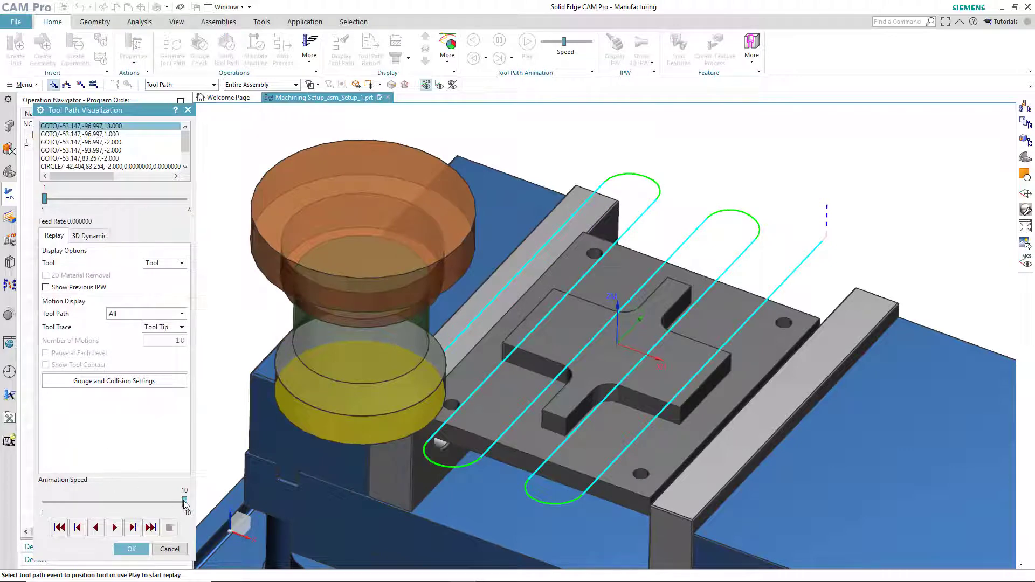
# - Play the 3D Dynamic material-removal simulation at animation speed 5 with the hre-1287_par plate hidden
pyautogui.moveTo(185, 502); pyautogui.dragTo(108, 500)
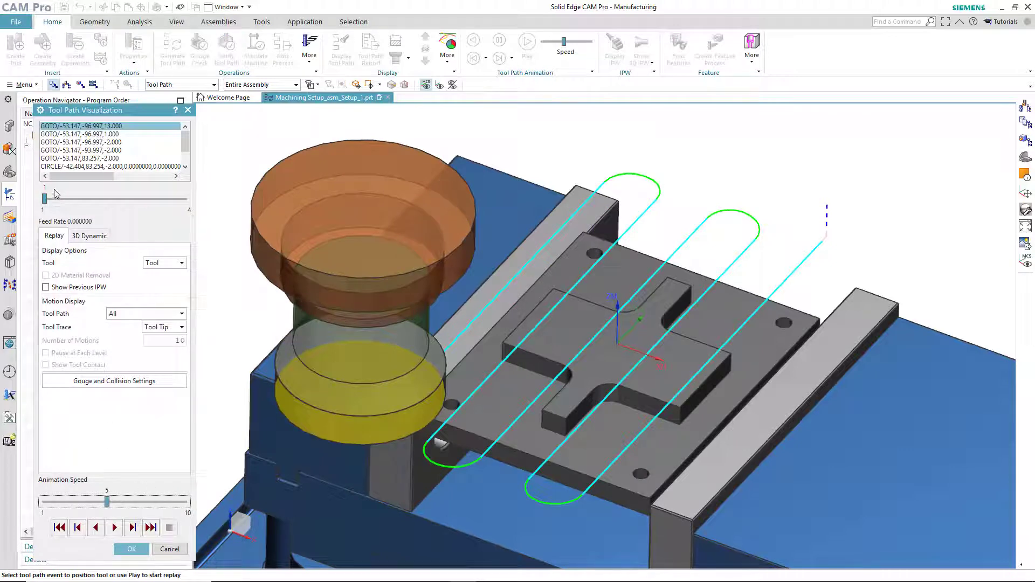
pyautogui.click(9, 127)
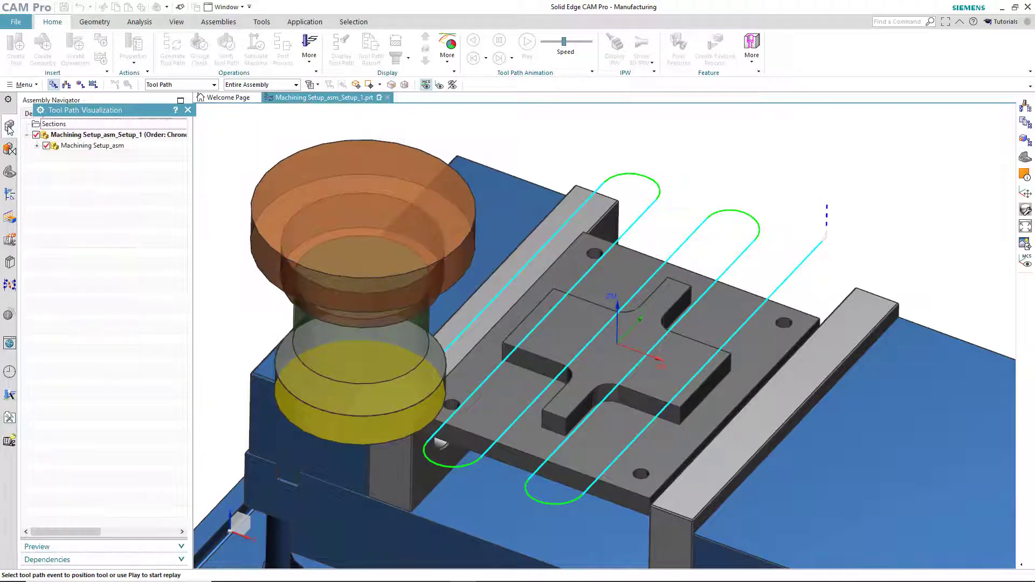
pyautogui.click(38, 148)
pyautogui.click(445, 312)
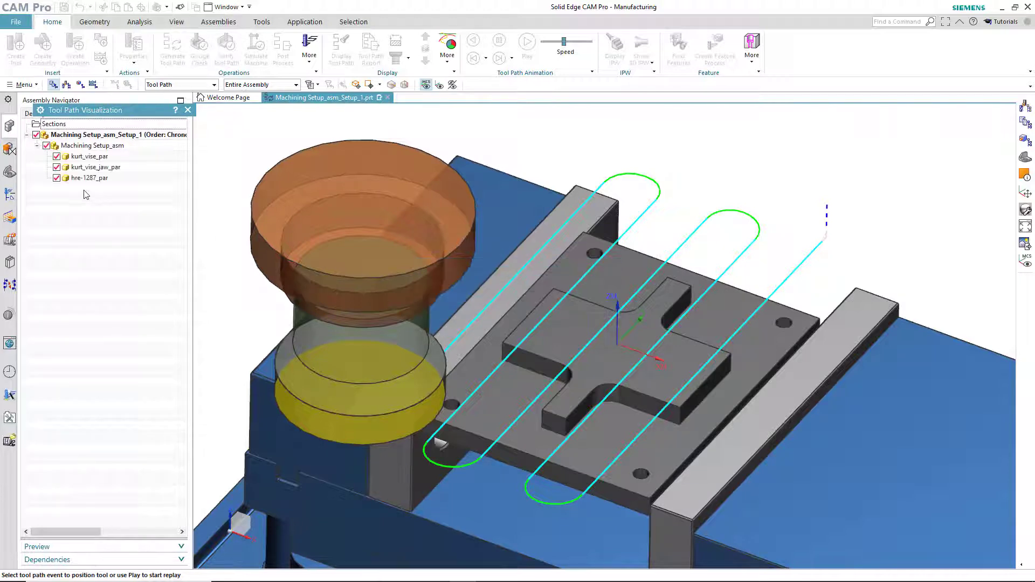
pyautogui.click(57, 178)
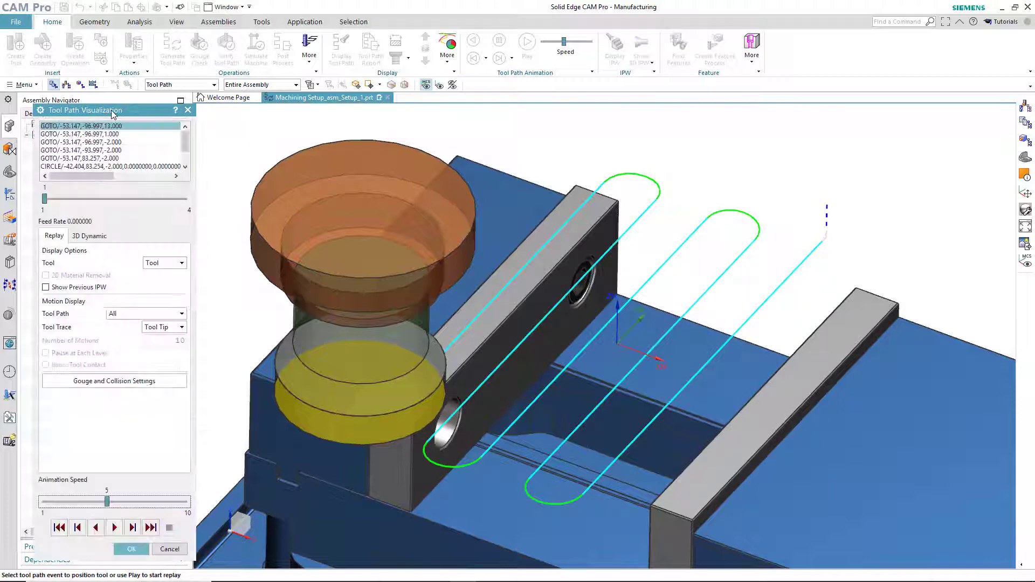
pyautogui.click(88, 237)
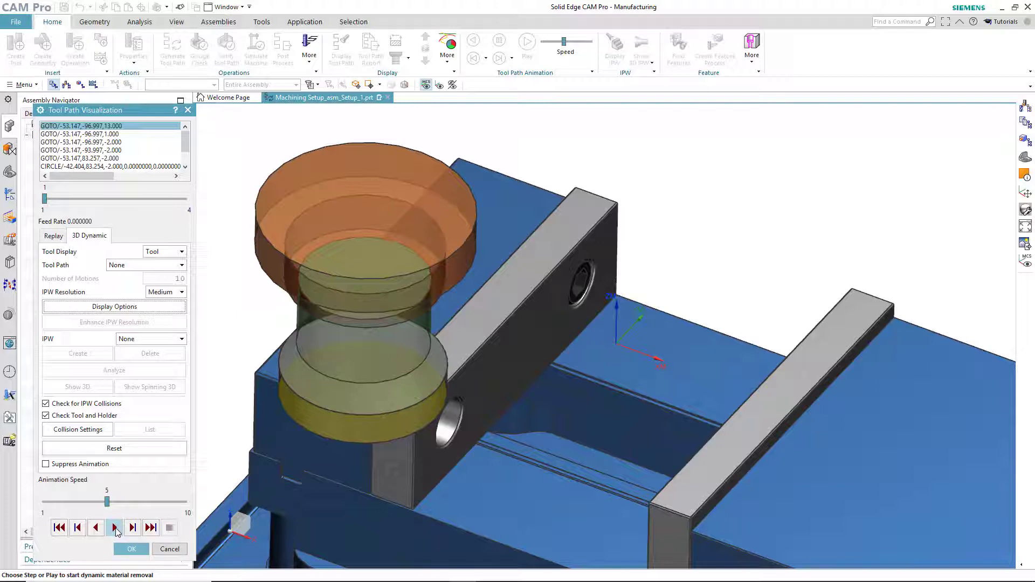
pyautogui.click(115, 528)
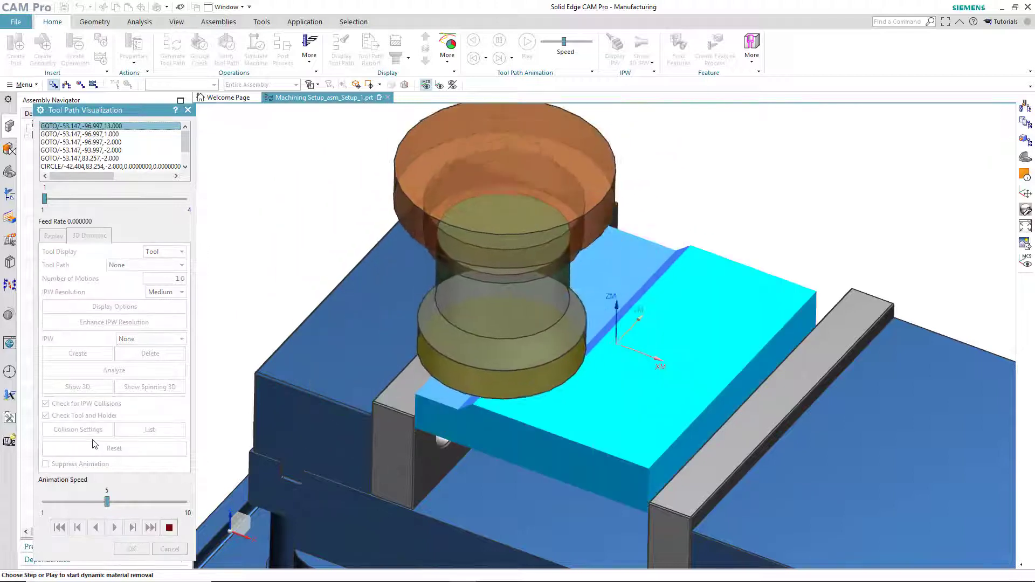